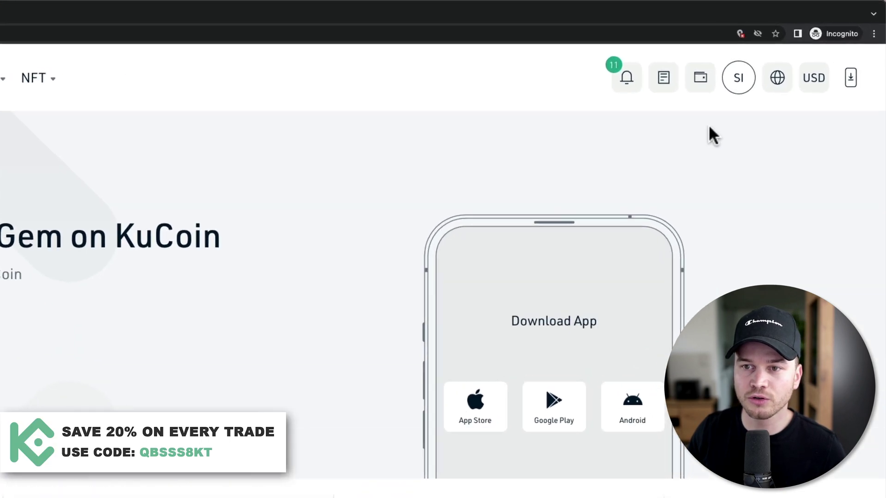
Open the Main Account page from the wallet menu to view per-coin balances
mouse_move(739, 61)
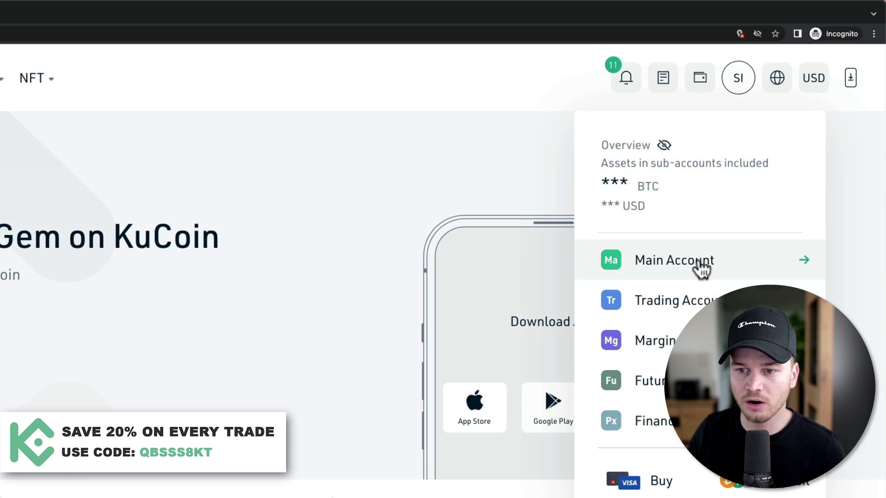
click(694, 268)
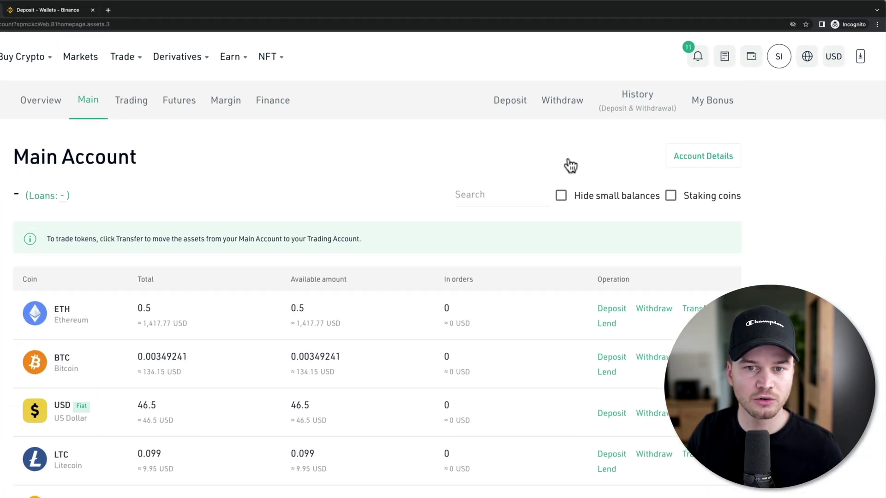
Start a crypto withdrawal with ETH as the coin and focus the Wallet Address field
click(564, 111)
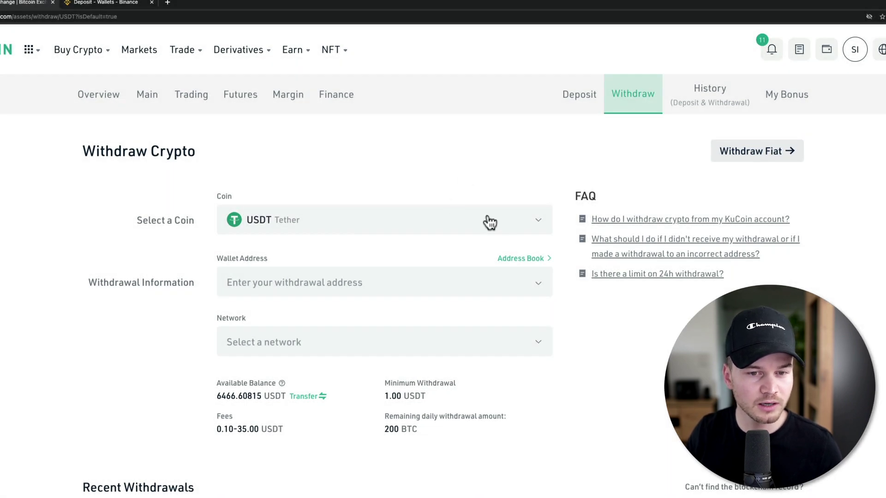
click(541, 225)
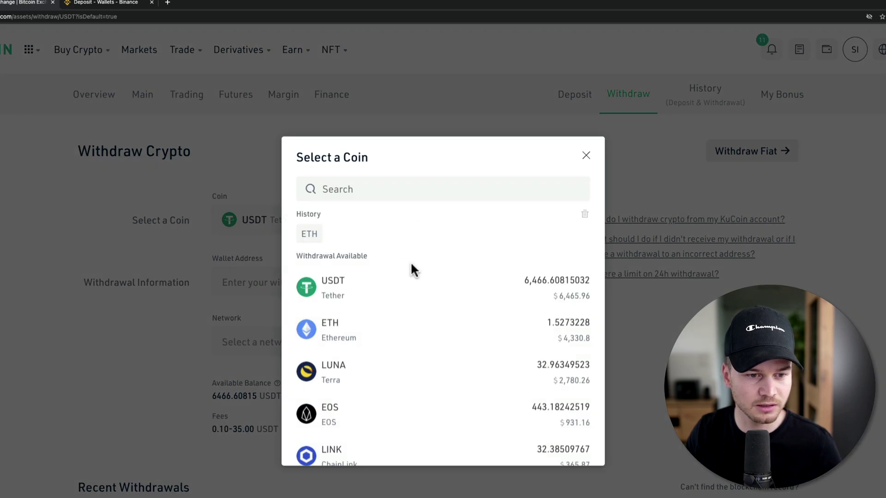
click(463, 333)
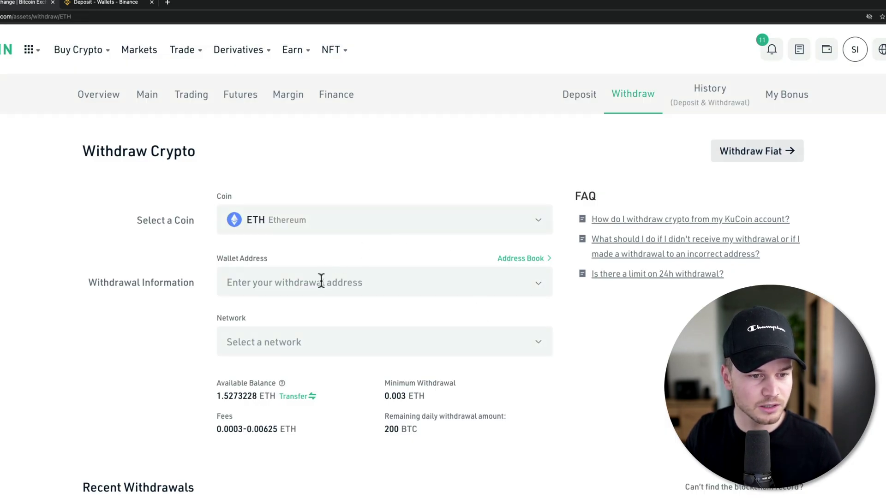
click(321, 282)
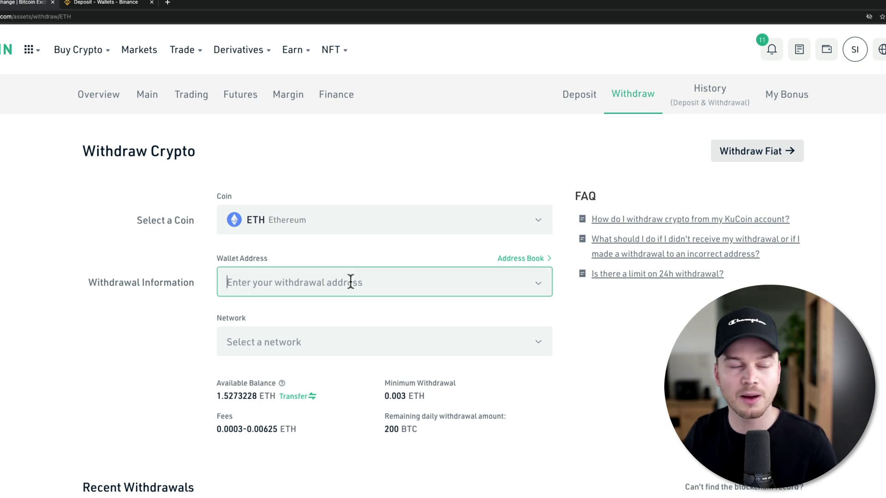
Copy the Binance ETH (ERC20) deposit address and return to KuCoin's withdrawal form
click(122, 3)
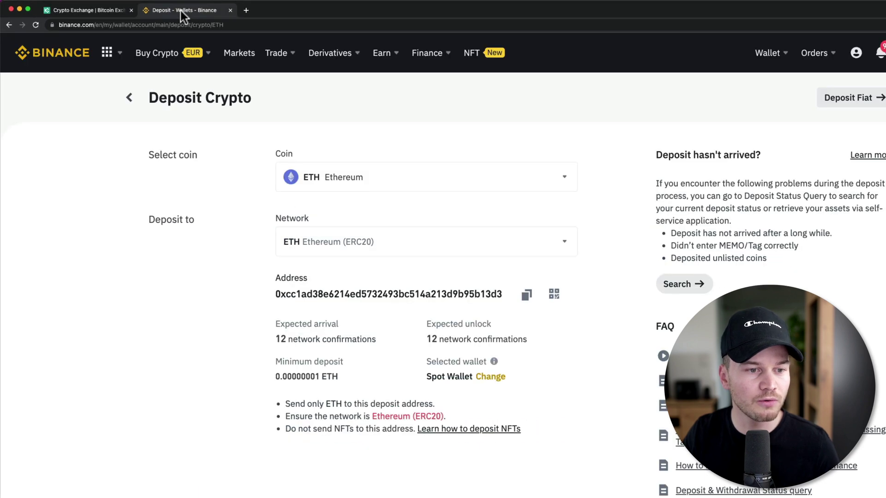
mouse_move(177, 48)
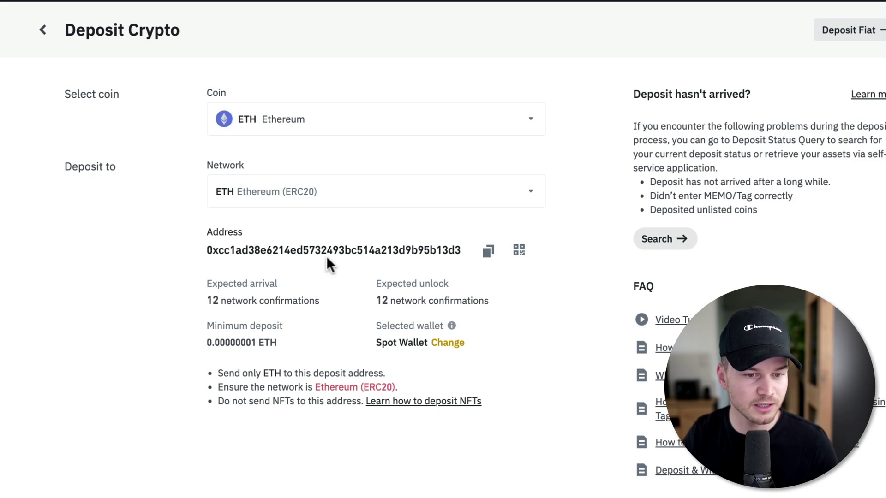
click(488, 251)
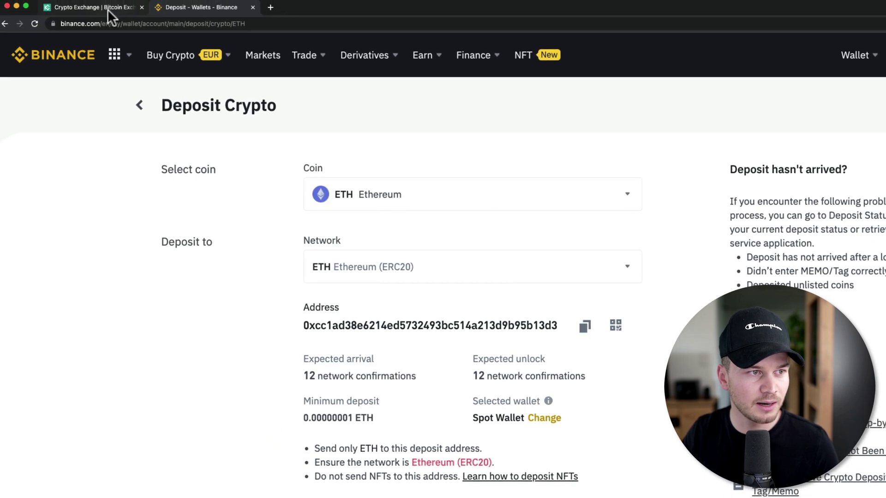
click(107, 10)
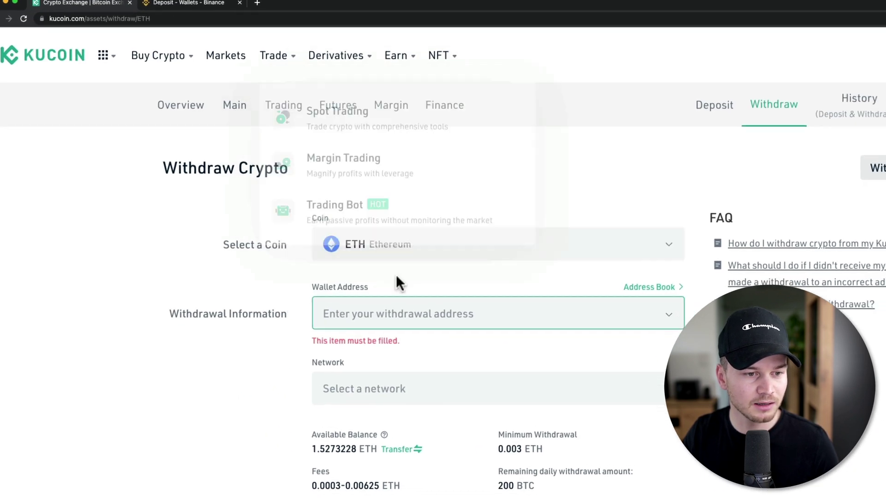
Paste the Binance address as destination and set the network to ETH Ethereum (ERC20)
right_click(404, 319)
click(268, 289)
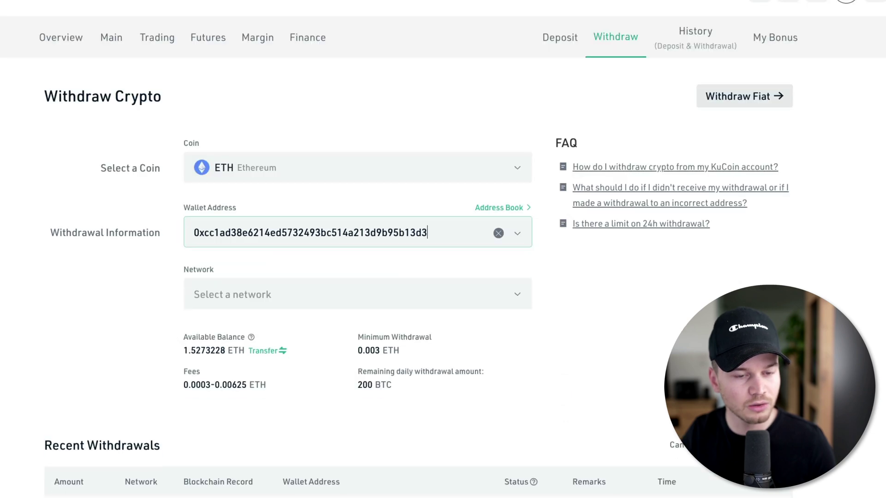
click(495, 307)
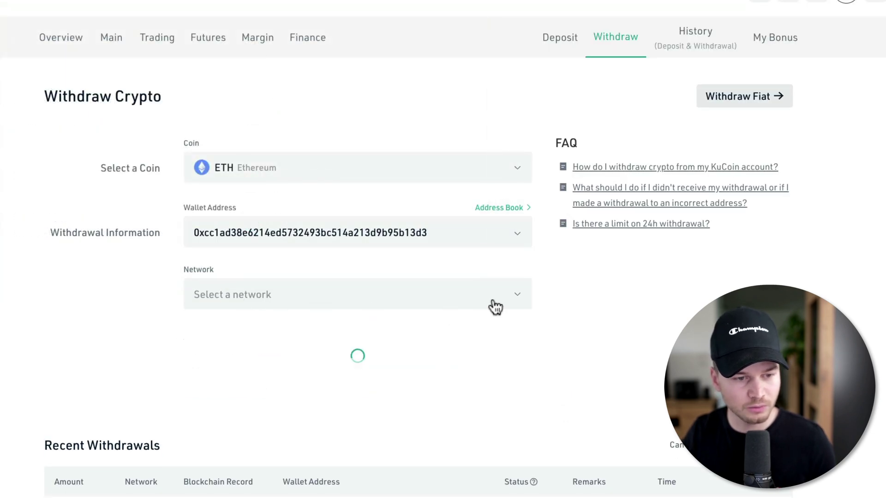
click(520, 295)
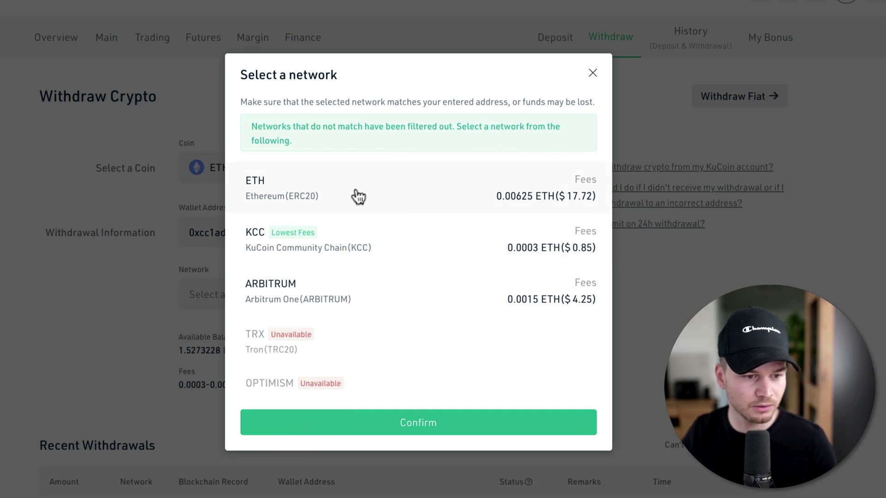
click(406, 423)
Enter a withdrawal amount of 0.3 ETH and submit it for confirmation
scroll(109, 347, down, 2)
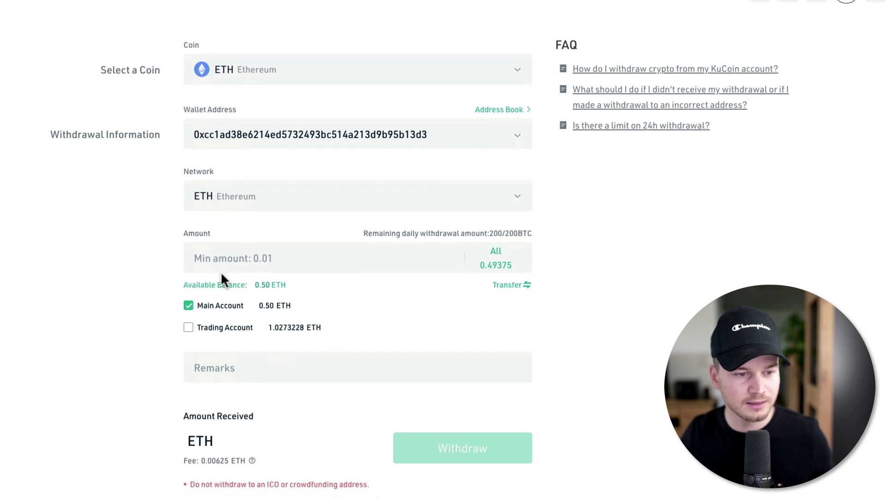
click(229, 265)
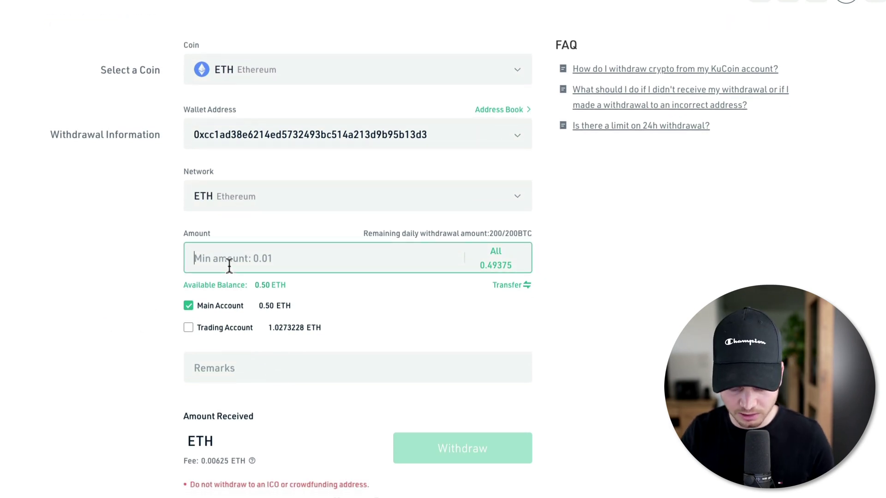
text(0.3)
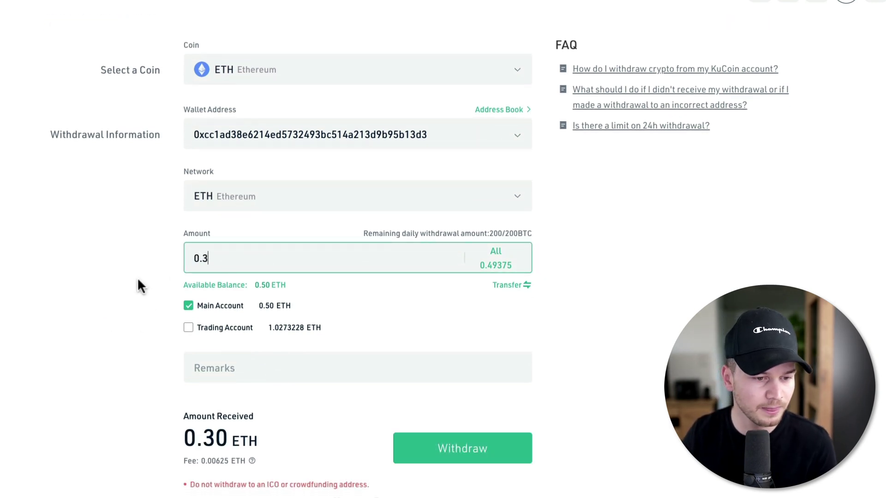
scroll(137, 278, down, 1)
scroll(137, 280, down, 1)
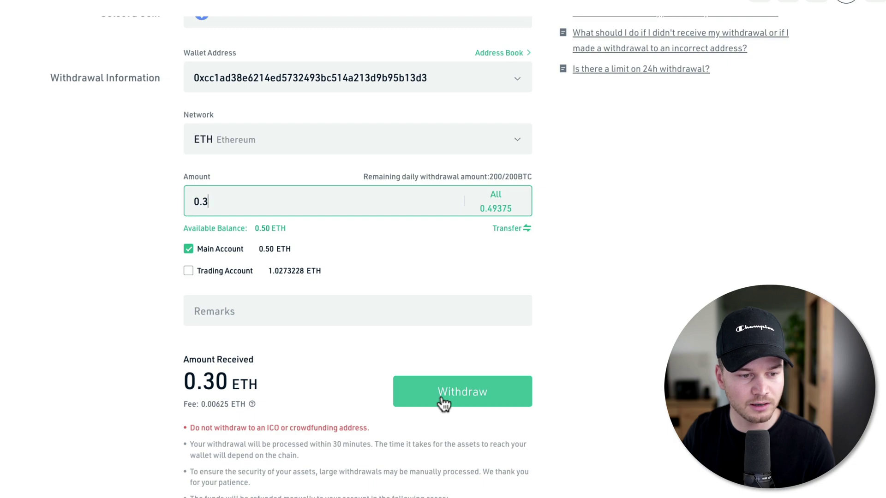
click(443, 402)
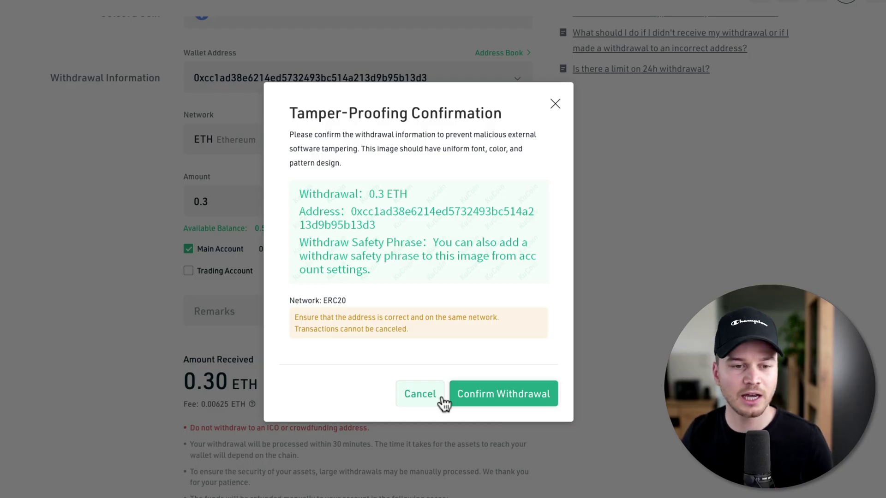
Confirm the 0.3 ETH withdrawal in the Tamper-Proofing Confirmation dialog
click(468, 398)
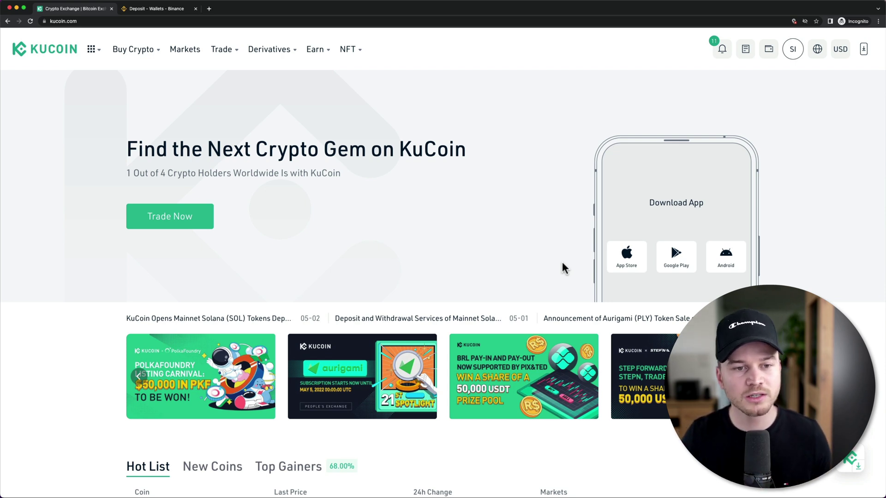
Enter 200 USDT to sell in the Fast Trade sell form
mouse_move(154, 55)
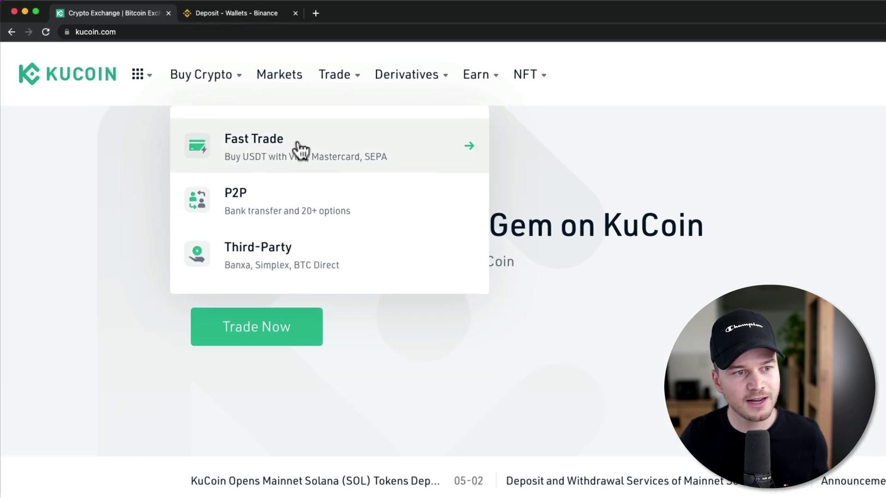
click(301, 150)
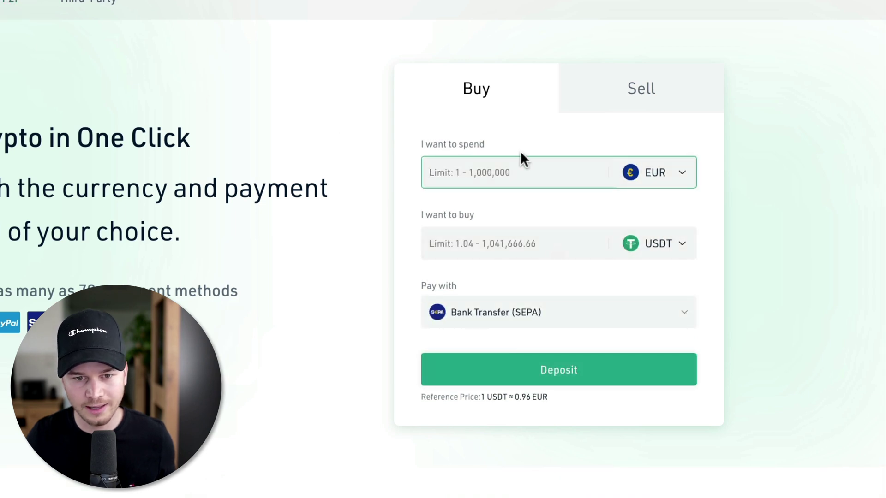
click(640, 110)
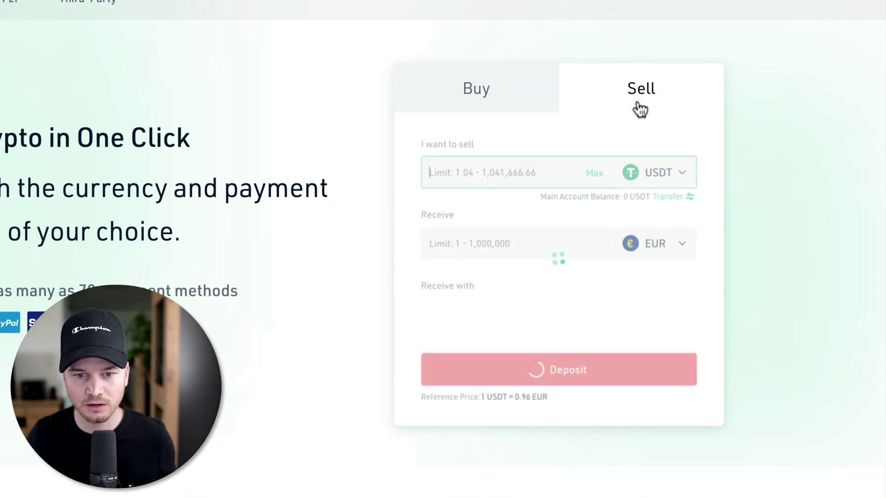
click(518, 173)
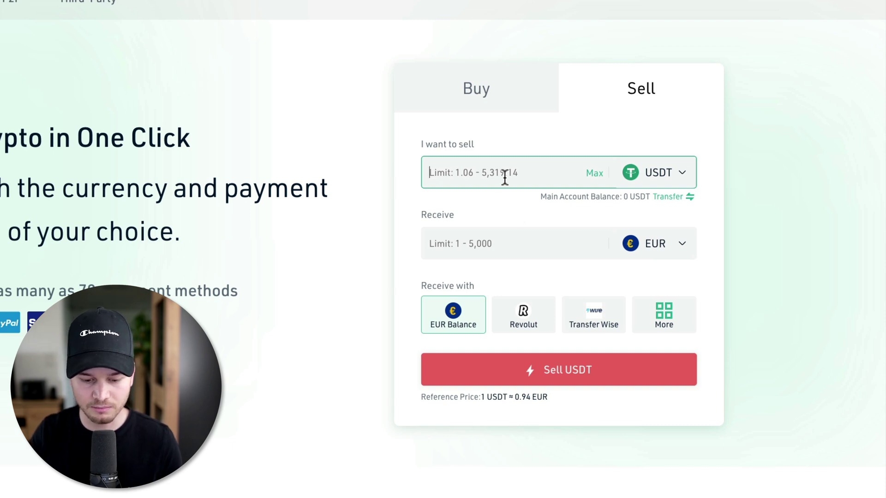
text(200)
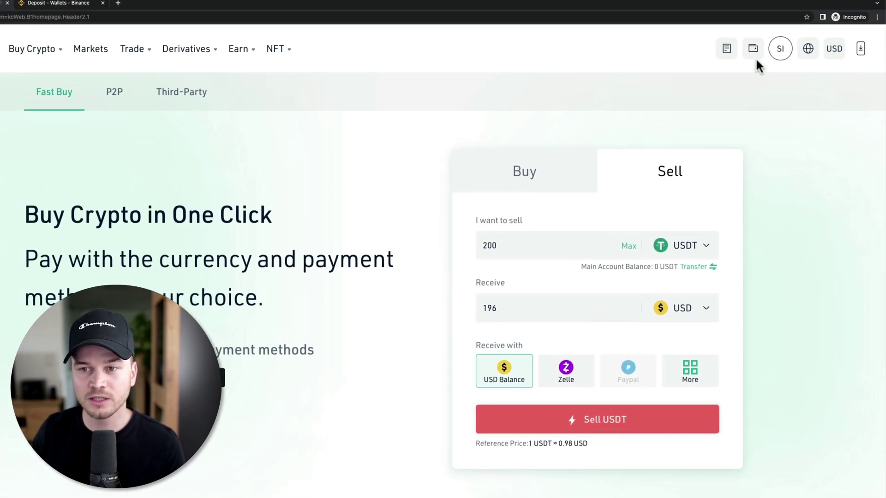
Return to Main Account balances and scroll down to the 46.5 USD fiat row
mouse_move(739, 0)
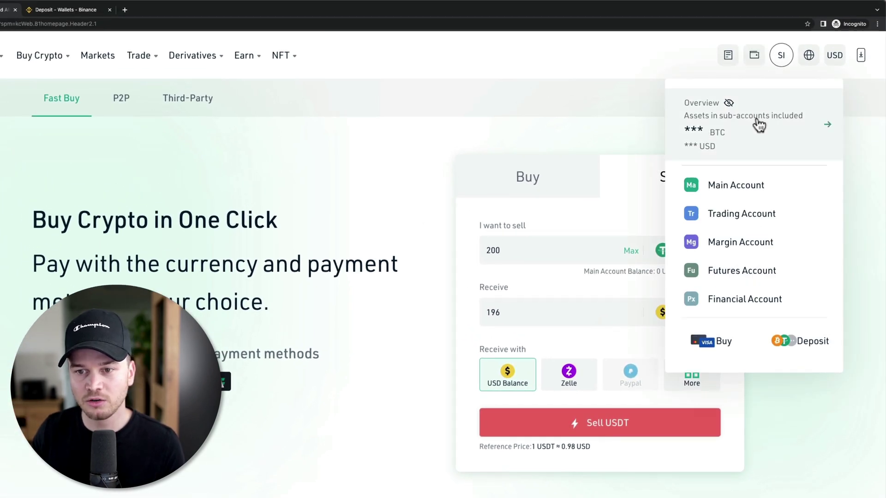
click(744, 186)
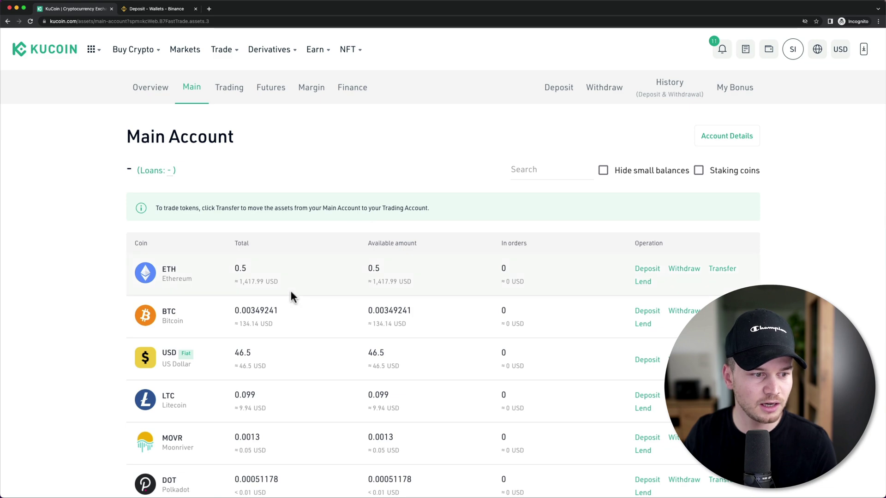
scroll(290, 290, down, 3)
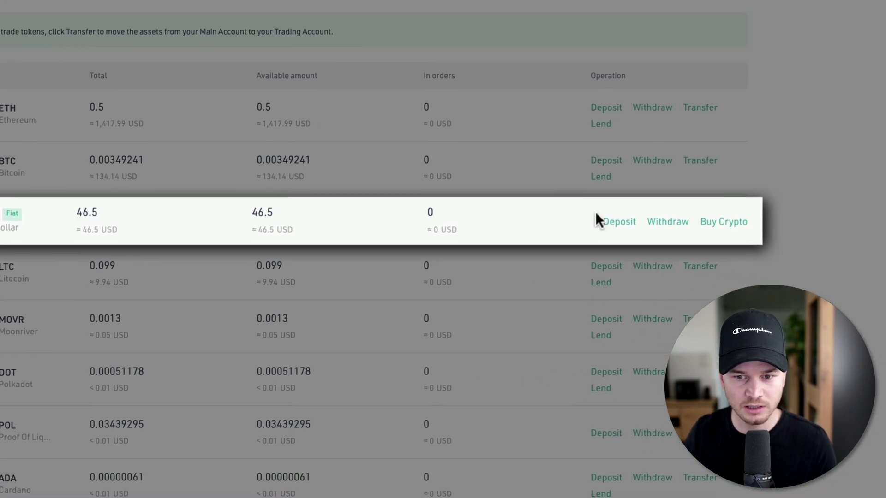
Start a USD fiat withdrawal and open the fiat currency list
click(653, 223)
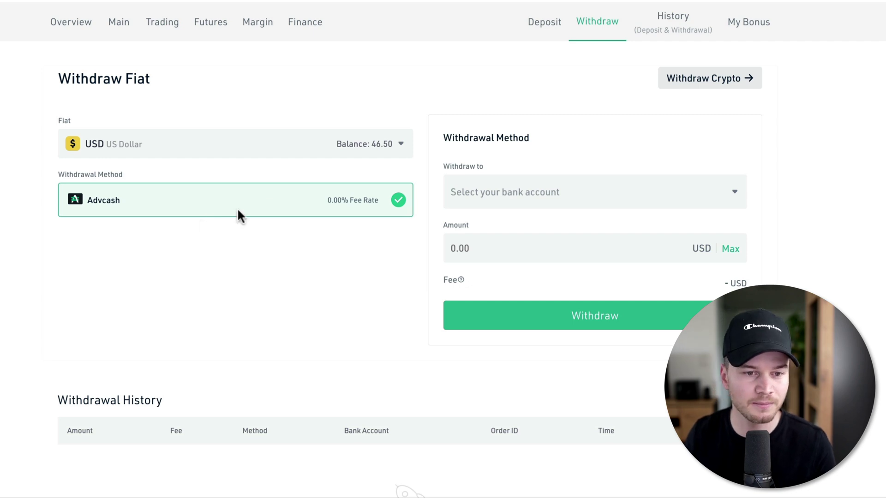
click(391, 144)
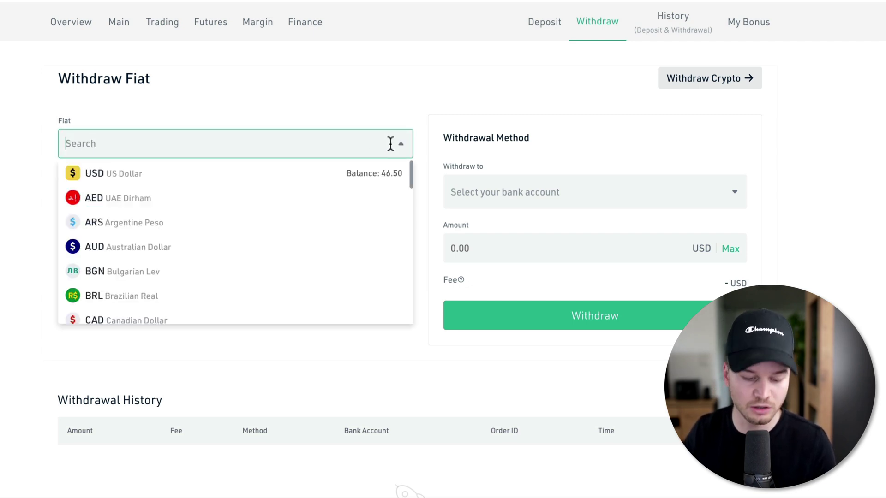
Switch the fiat to EUR and choose Bank Transfer (SEPA), leaving the bank account unselected
text(eur)
click(310, 173)
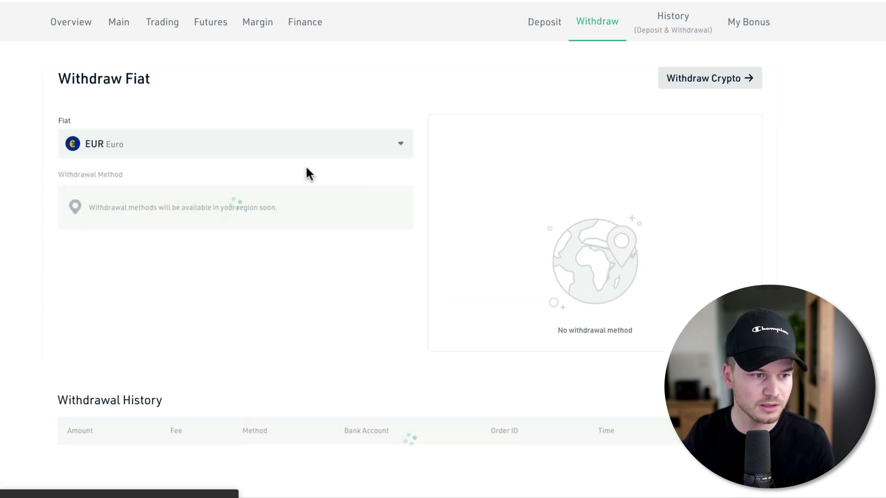
click(208, 212)
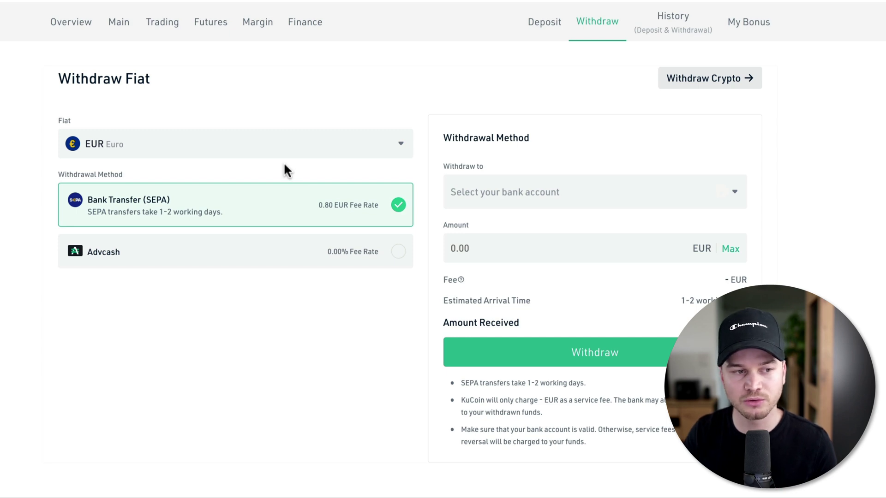
click(619, 195)
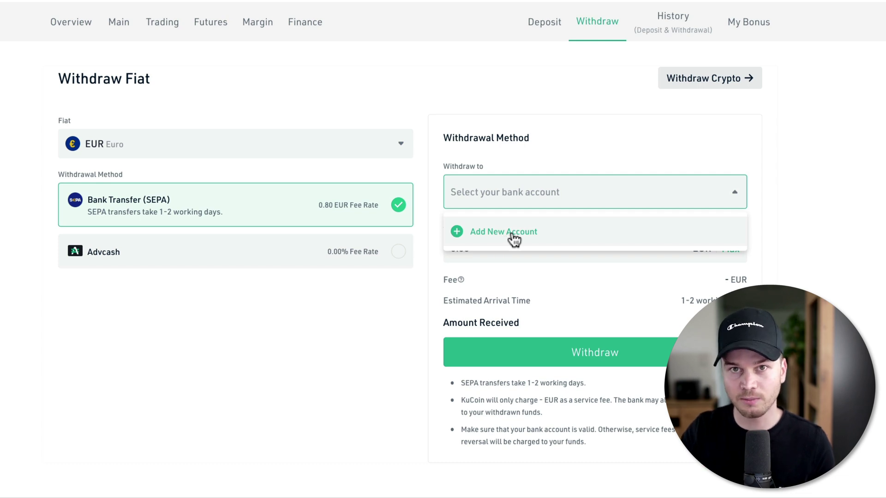
click(757, 244)
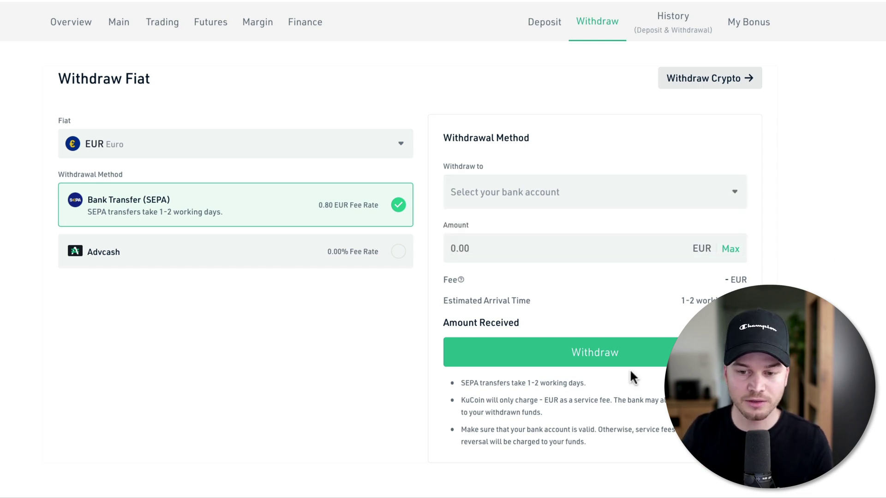